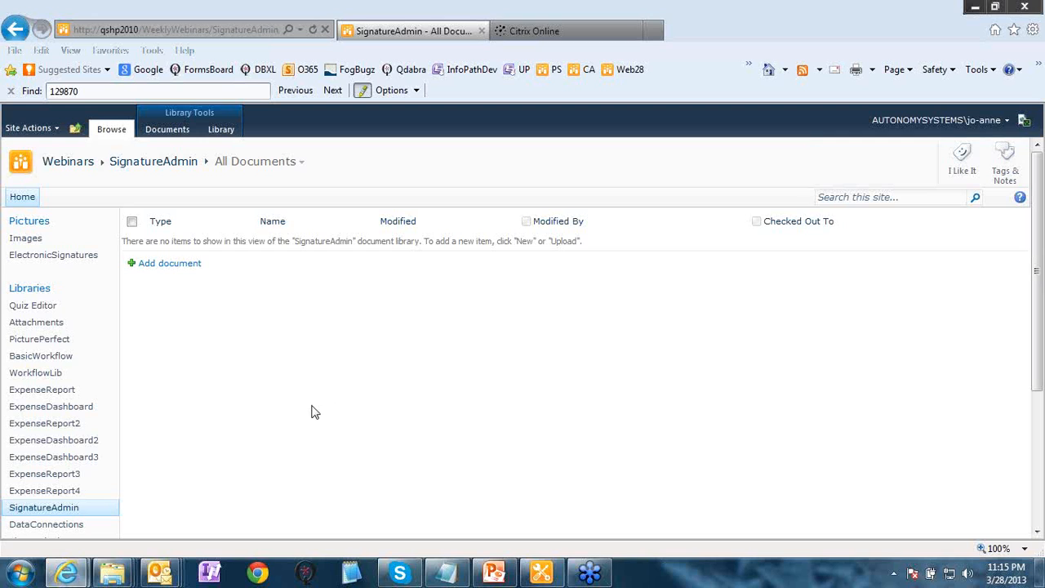
pyautogui.scroll(-1, 275, 443)
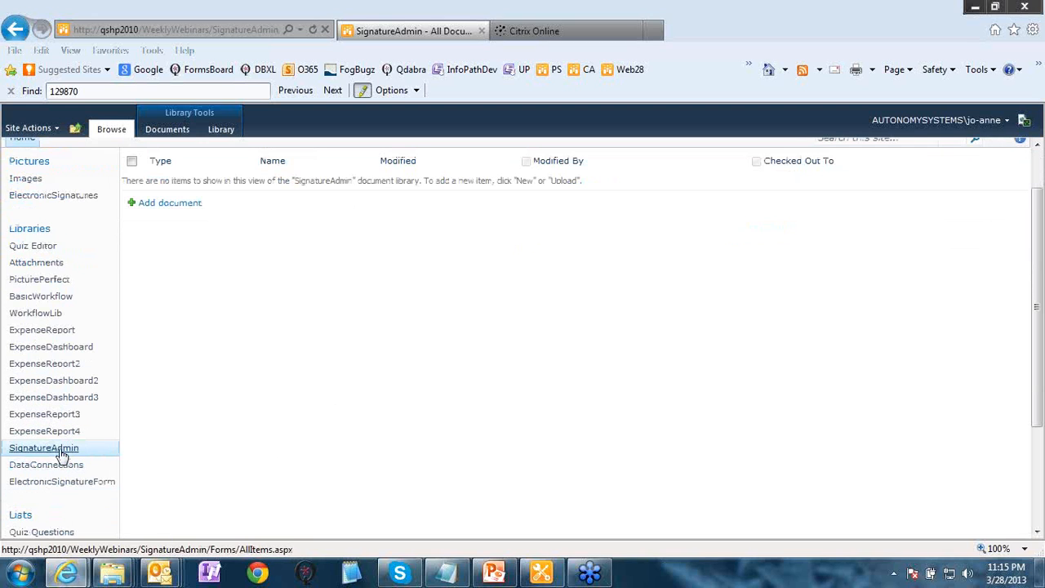
pyautogui.scroll(1, 545, 446)
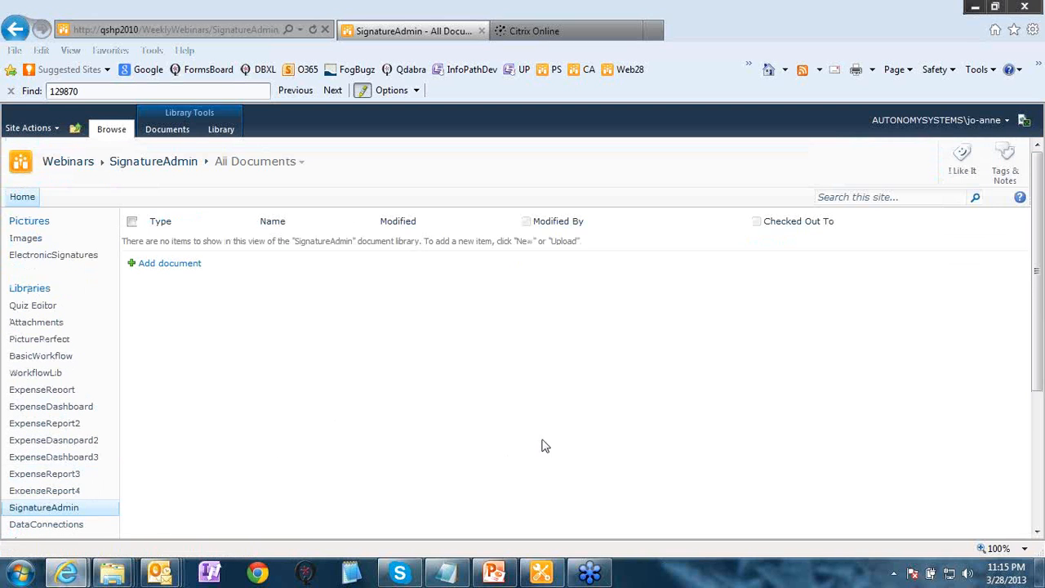
pyautogui.click(69, 254)
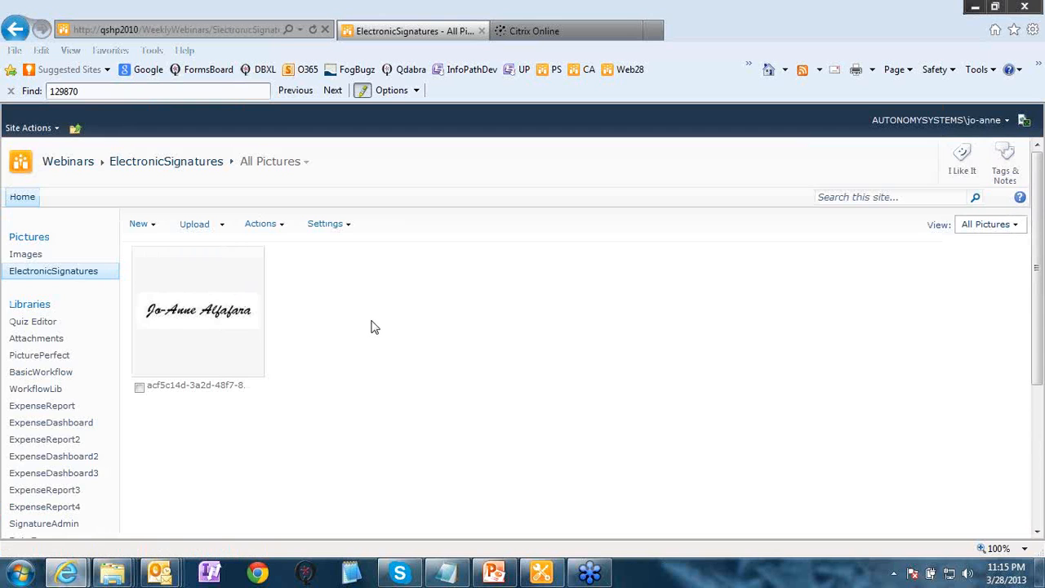
pyautogui.scroll(-1, 373, 326)
pyautogui.scroll(-3, 372, 327)
pyautogui.click(36, 443)
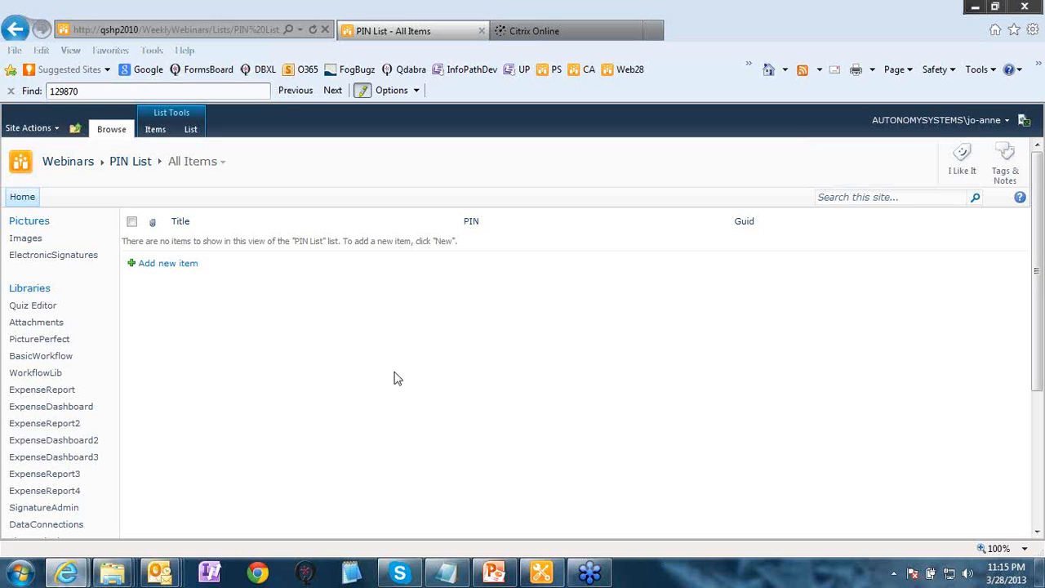
pyautogui.scroll(-3, 222, 378)
pyautogui.click(69, 392)
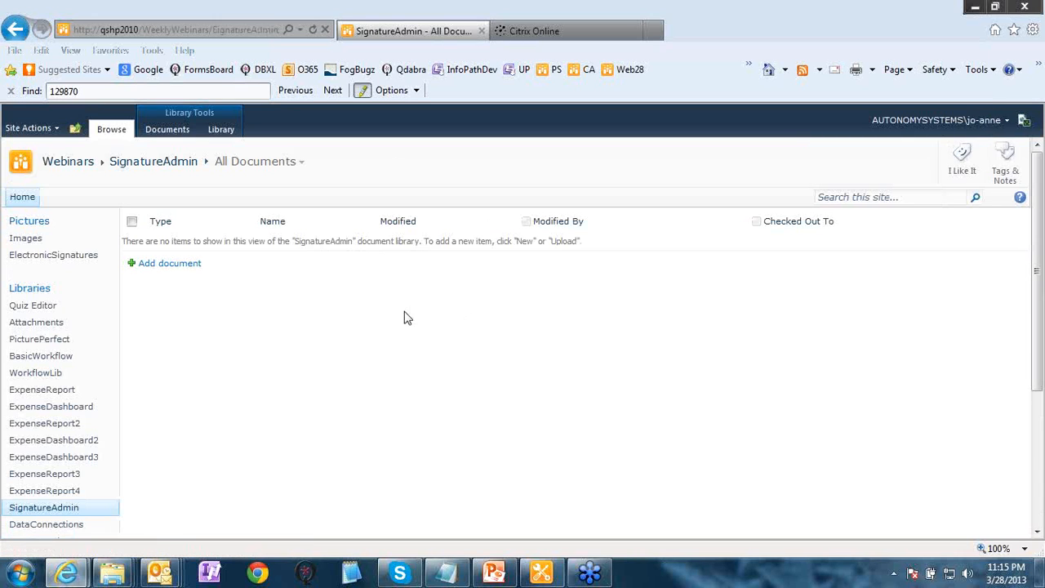
# - Create a new Electronic Signature Admin form and enter the same four-digit PIN in PIN and Retype PIN
pyautogui.click(184, 270)
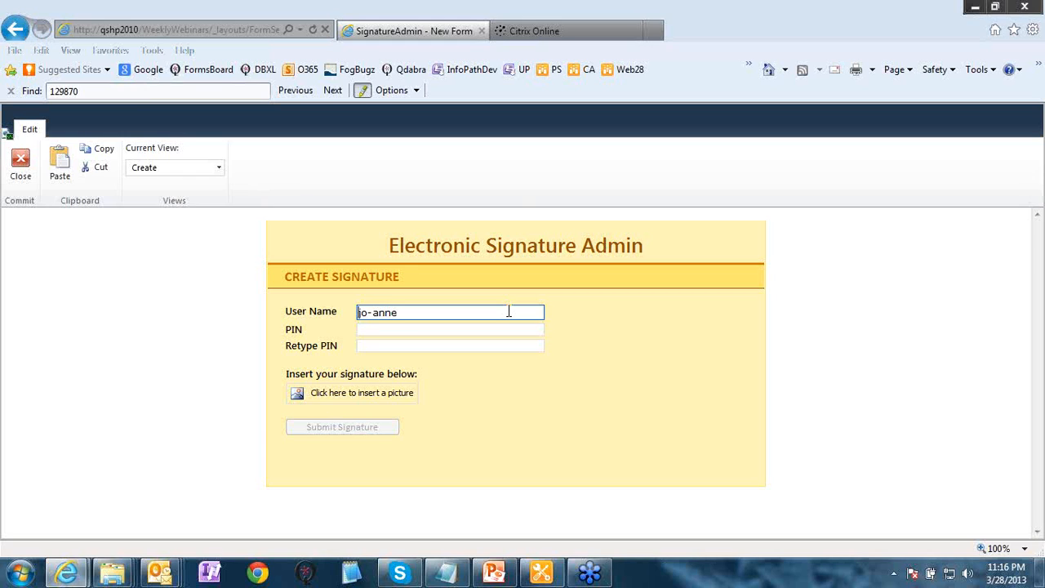
pyautogui.click(434, 330)
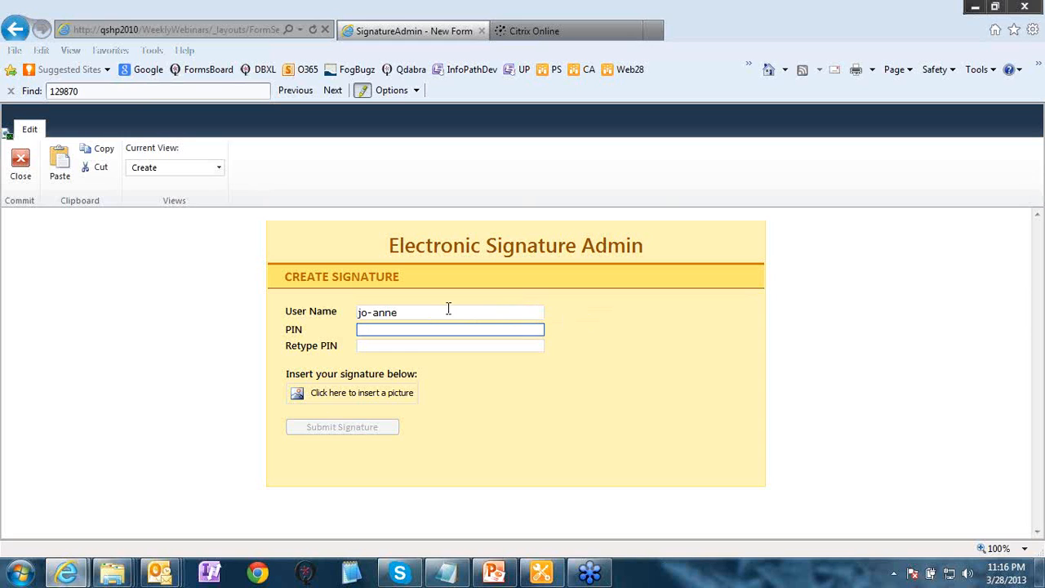
pyautogui.moveTo(425, 311); pyautogui.dragTo(354, 312)
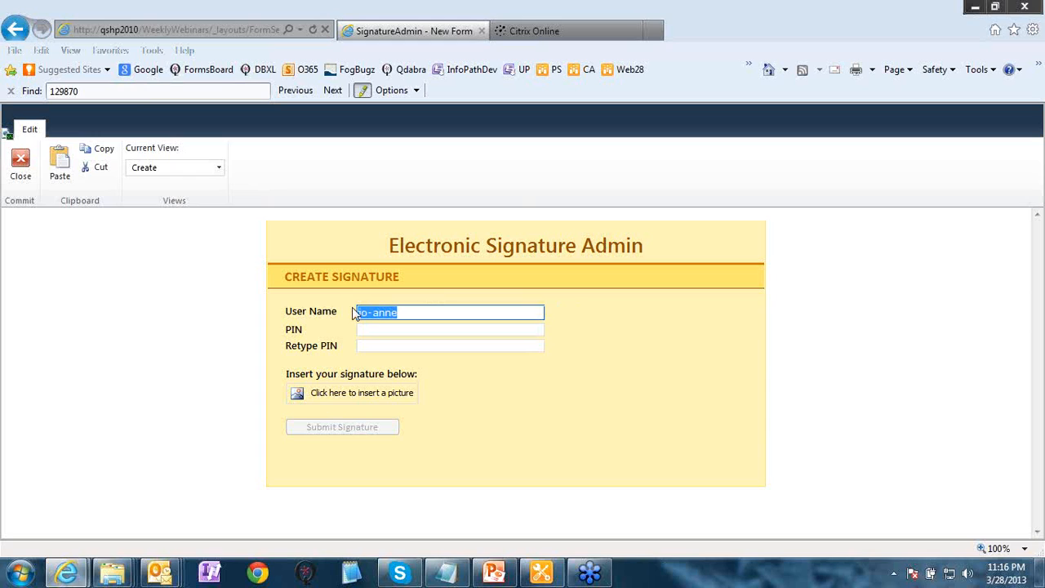
pyautogui.click(378, 329)
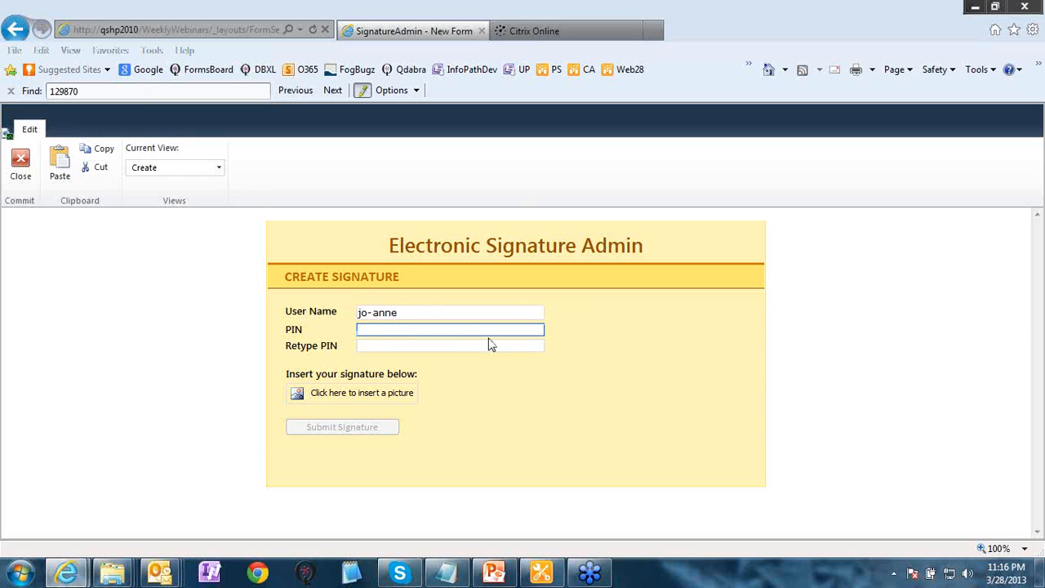
pyautogui.write('1234')
pyautogui.click(392, 349)
pyautogui.write('1234')
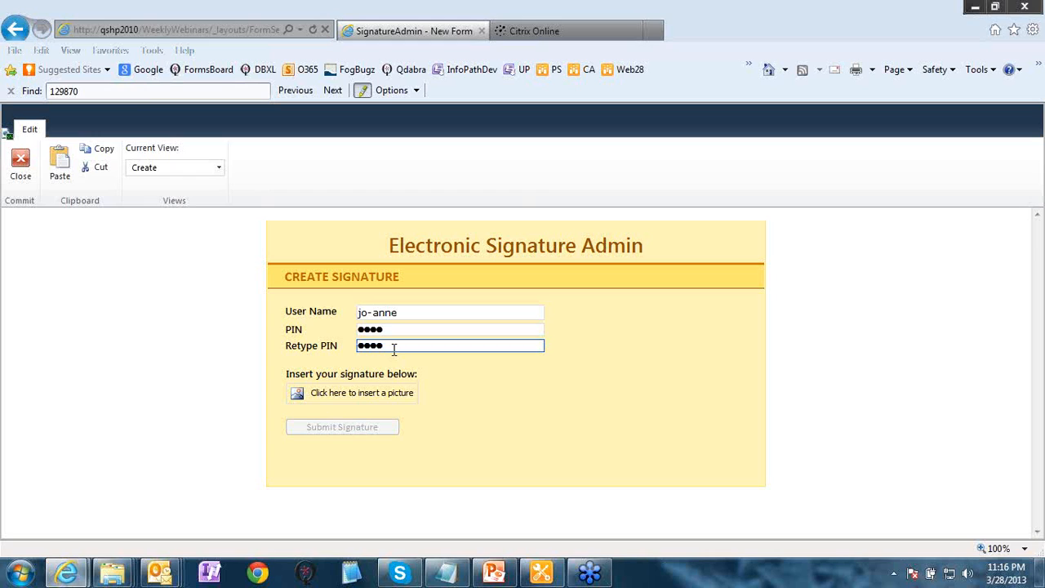
pyautogui.moveTo(397, 347); pyautogui.dragTo(356, 346)
# - Attach the handwritten signature image file to the signature form
pyautogui.click(382, 393)
pyautogui.click(663, 281)
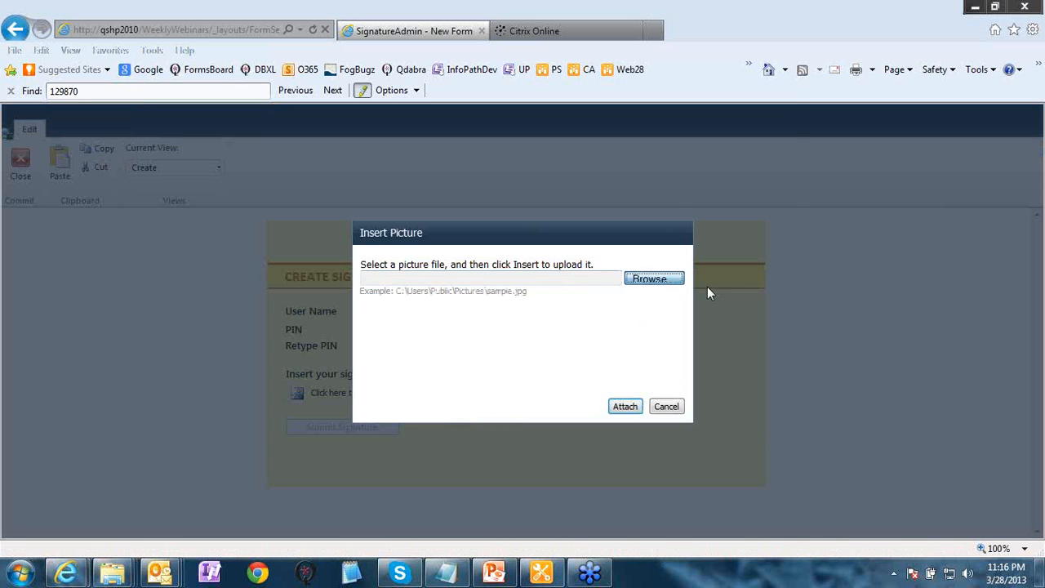
pyautogui.doubleClick(398, 234)
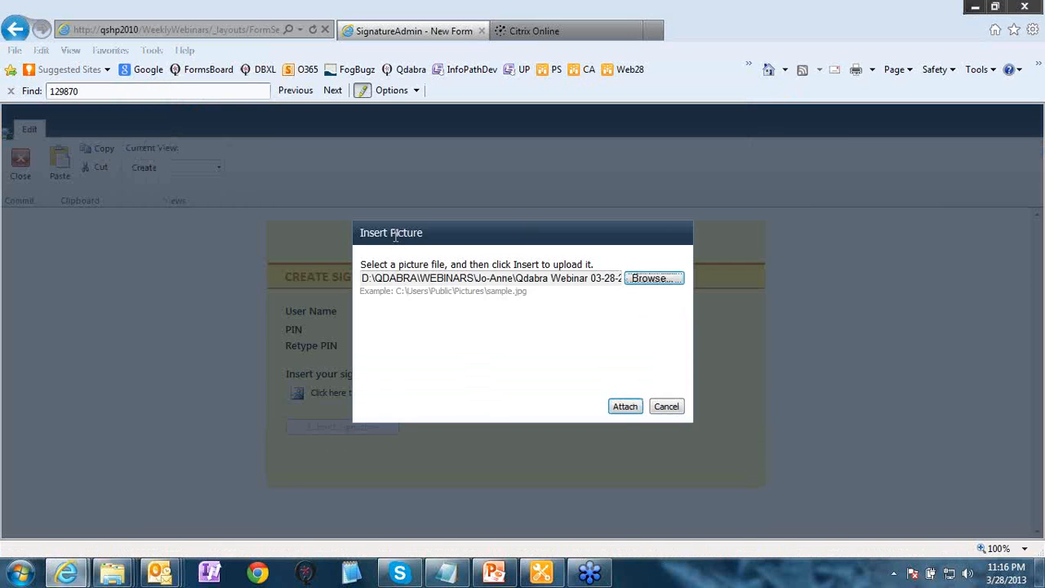
pyautogui.click(626, 406)
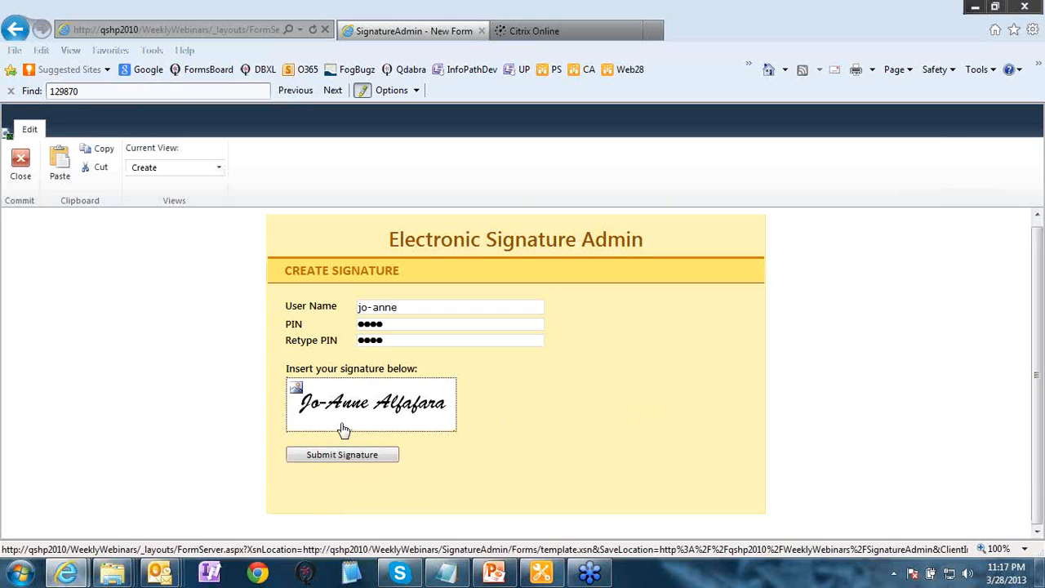
# - Submit the new signature, dismiss the warning, confirm it was created, and close the form
pyautogui.click(374, 461)
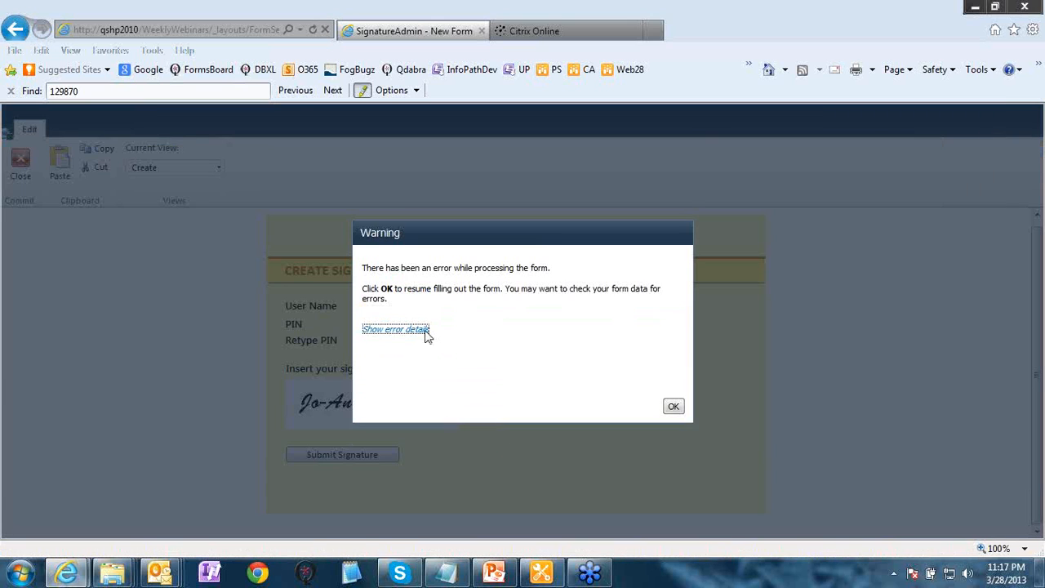
pyautogui.click(426, 331)
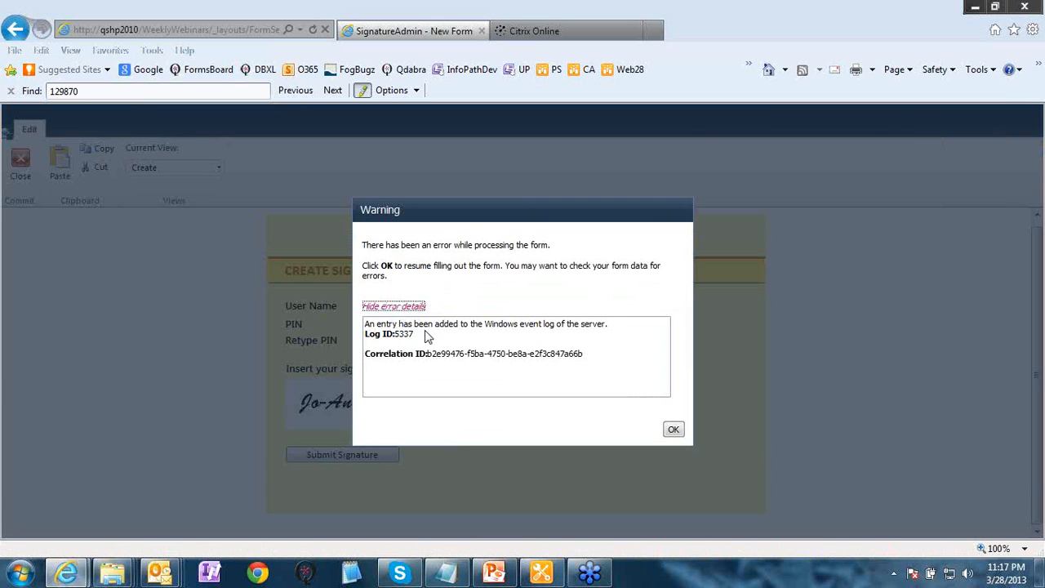
pyautogui.click(671, 430)
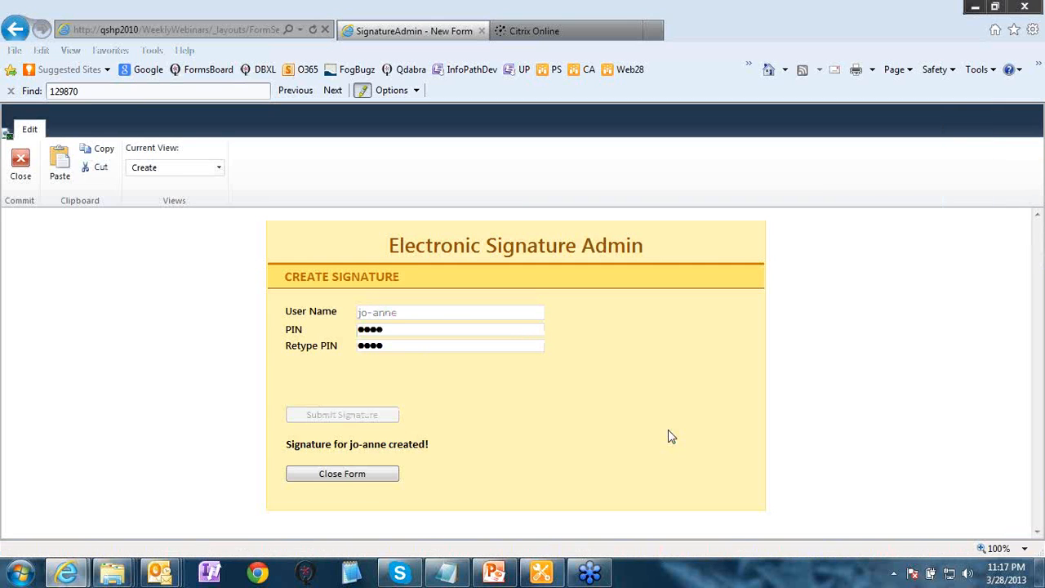
pyautogui.scroll(-1, 669, 431)
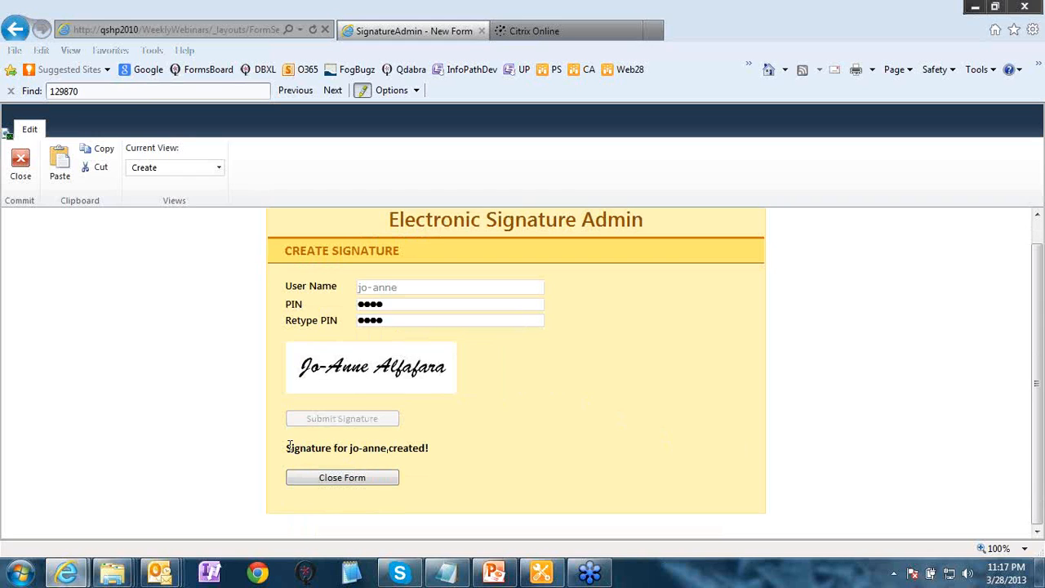
pyautogui.moveTo(286, 447); pyautogui.dragTo(425, 450)
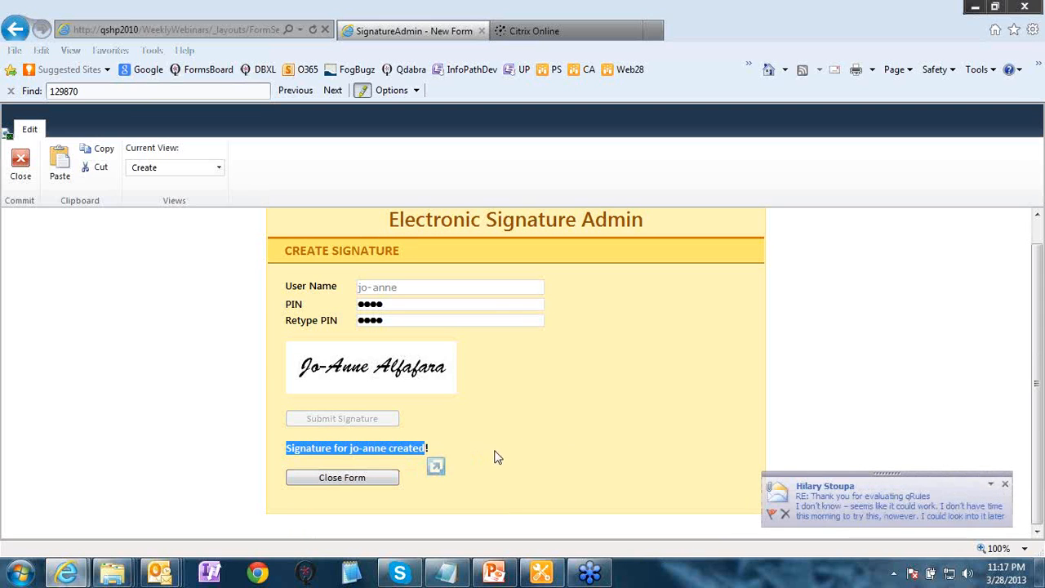
pyautogui.click(373, 480)
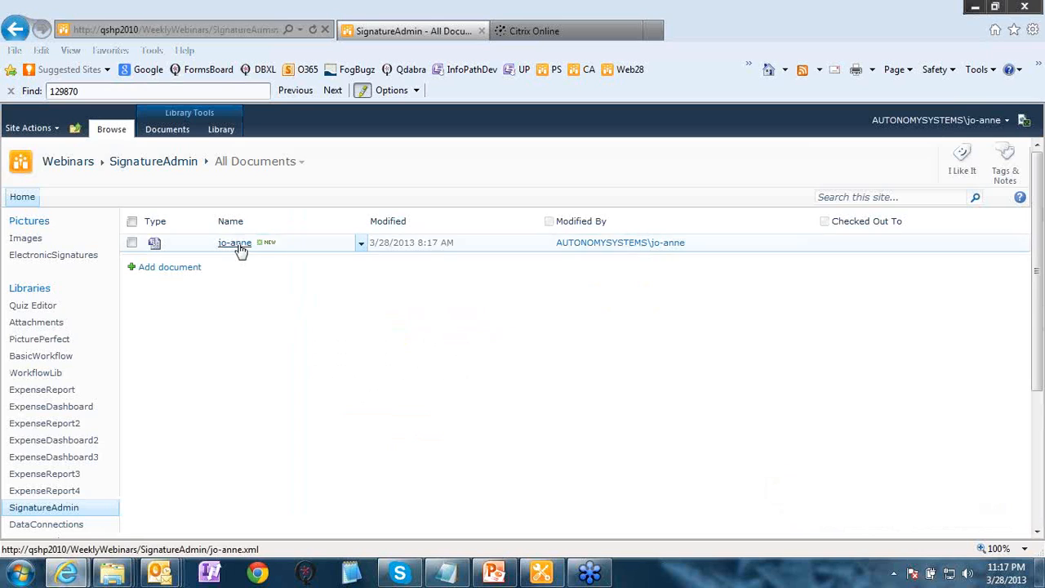
# - Check the ElectronicSignatures library for the newly stored signature image
pyautogui.click(81, 258)
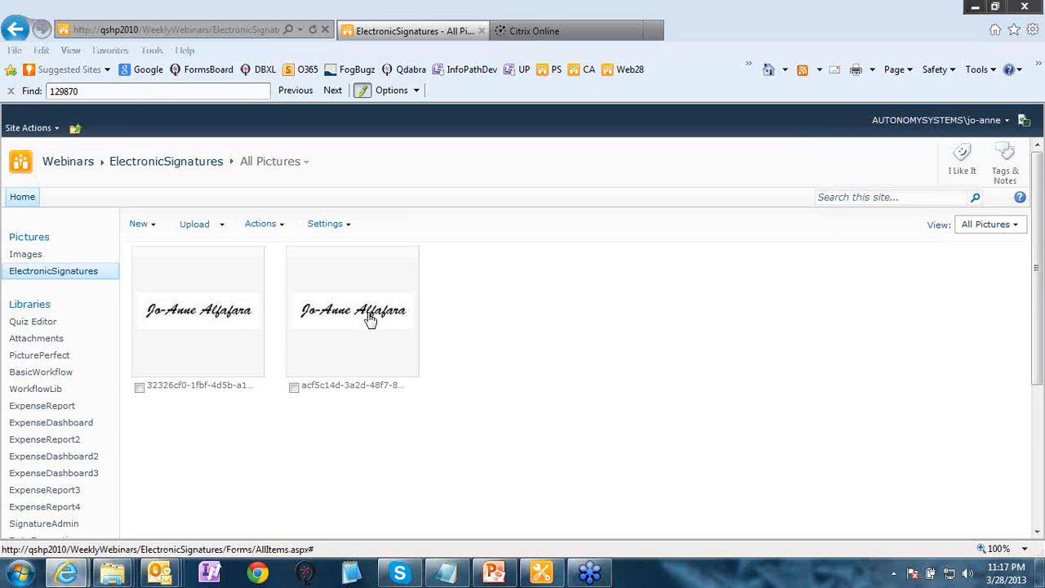
pyautogui.scroll(-1, 507, 341)
pyautogui.scroll(-3, 507, 342)
pyautogui.scroll(4, 507, 340)
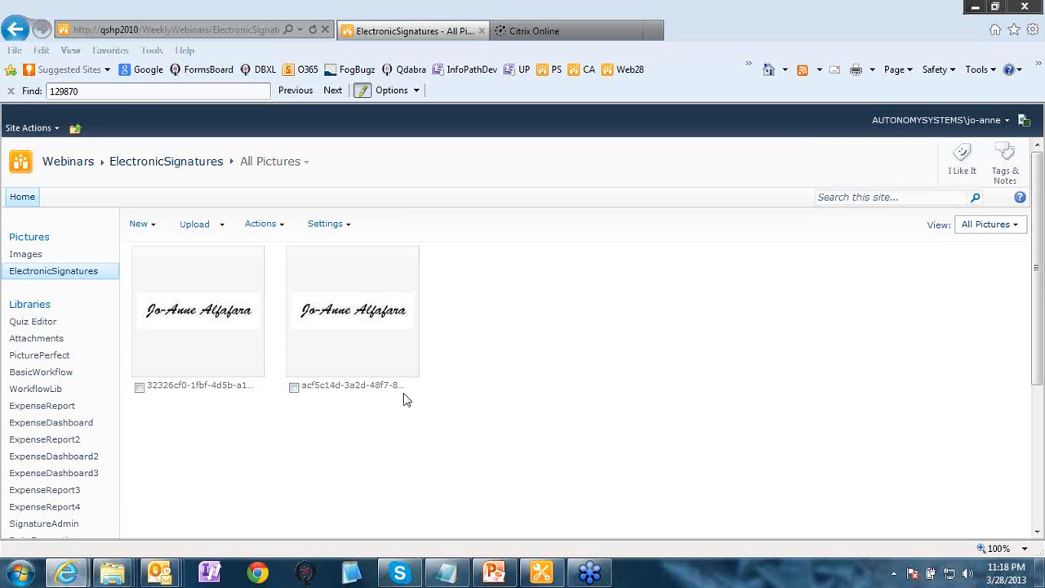
pyautogui.scroll(-3, 351, 413)
# - Check the PIN List for the new entry, then bring up the workflow in SharePoint Designer
pyautogui.click(30, 442)
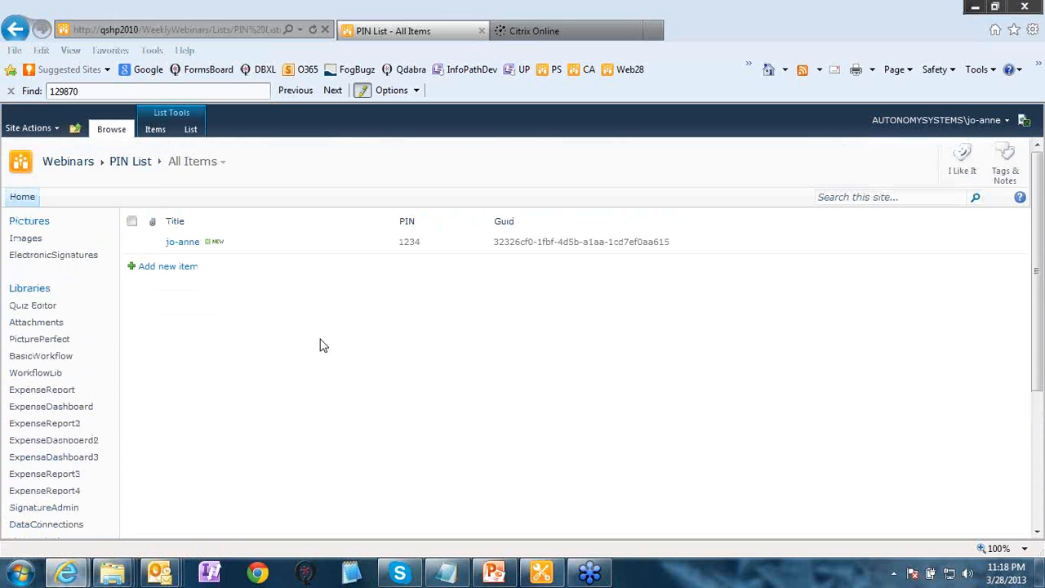
pyautogui.scroll(-3, 260, 331)
pyautogui.scroll(3, 185, 369)
pyautogui.click(549, 574)
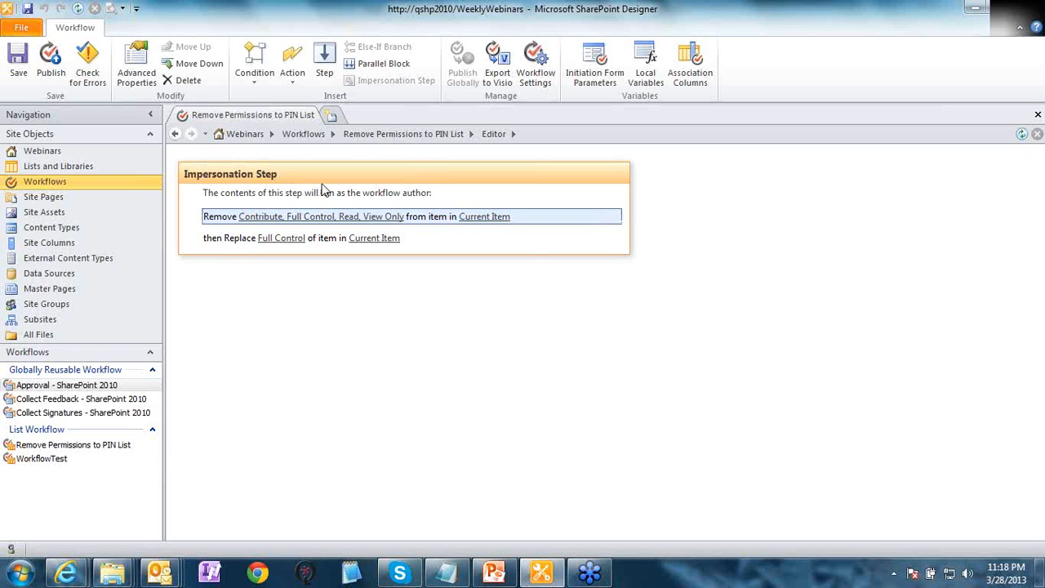
pyautogui.click(350, 222)
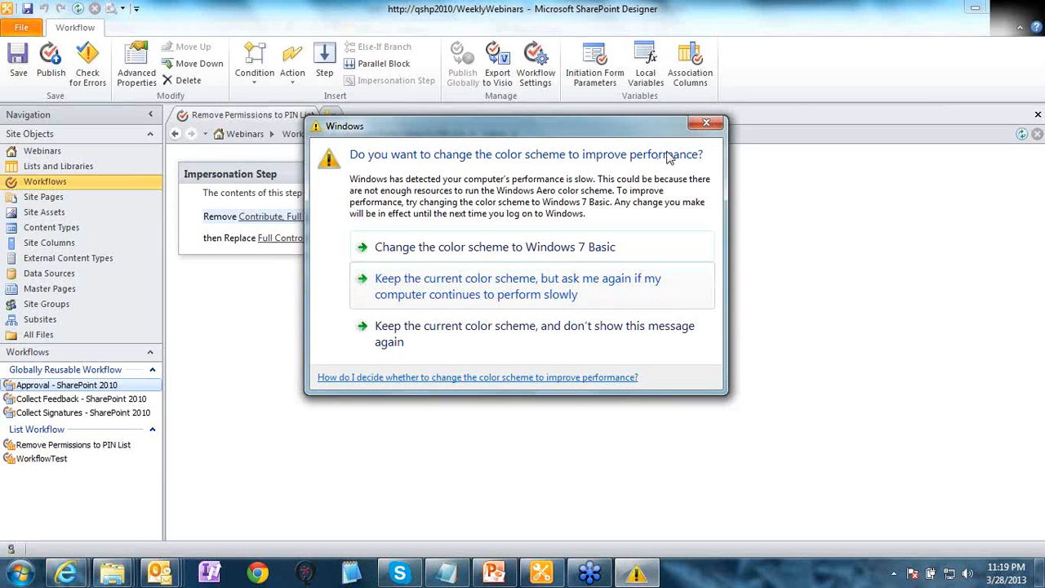
pyautogui.click(719, 119)
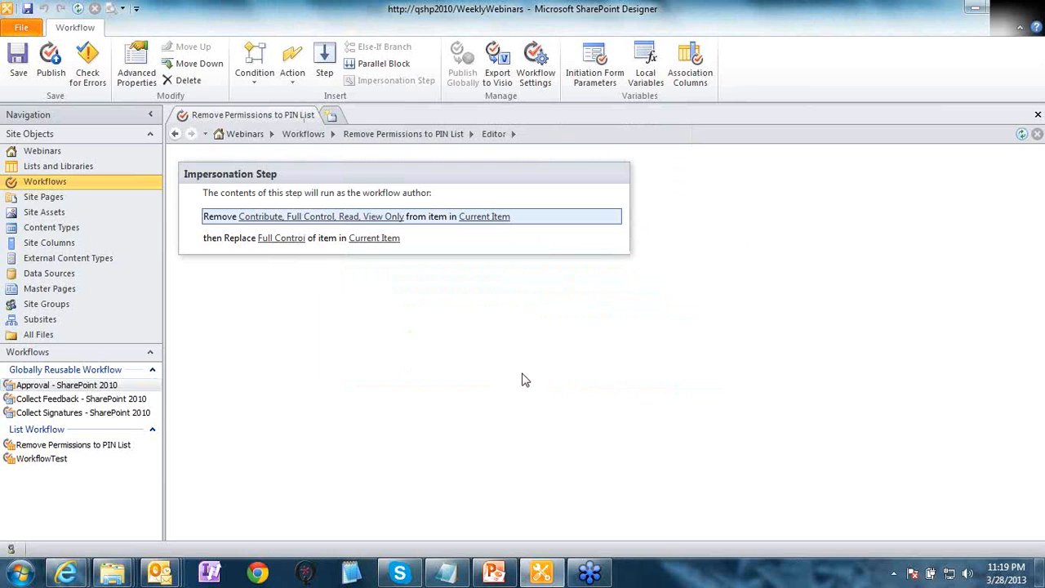
pyautogui.moveTo(65, 574)
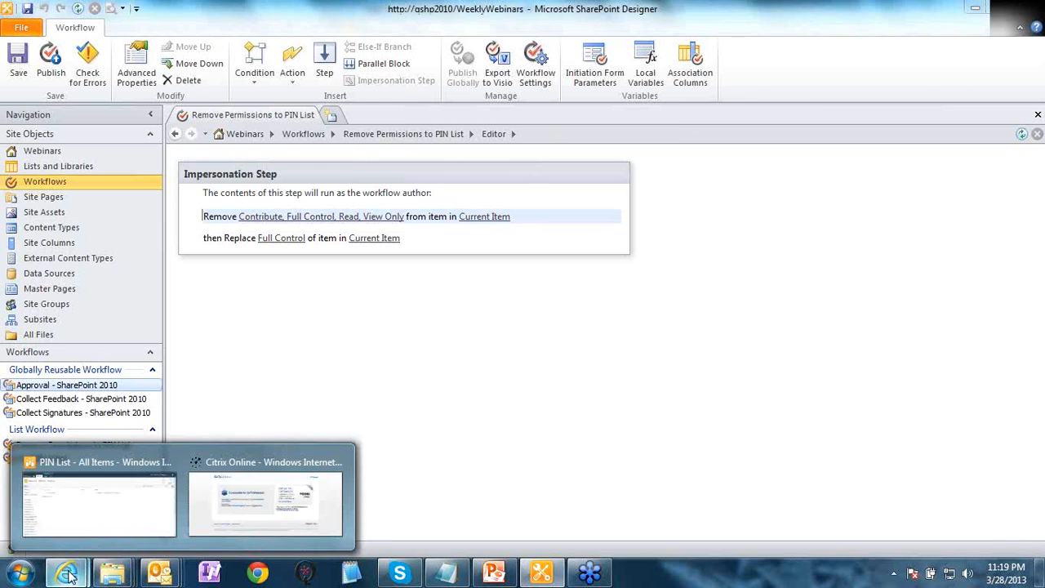
pyautogui.click(92, 507)
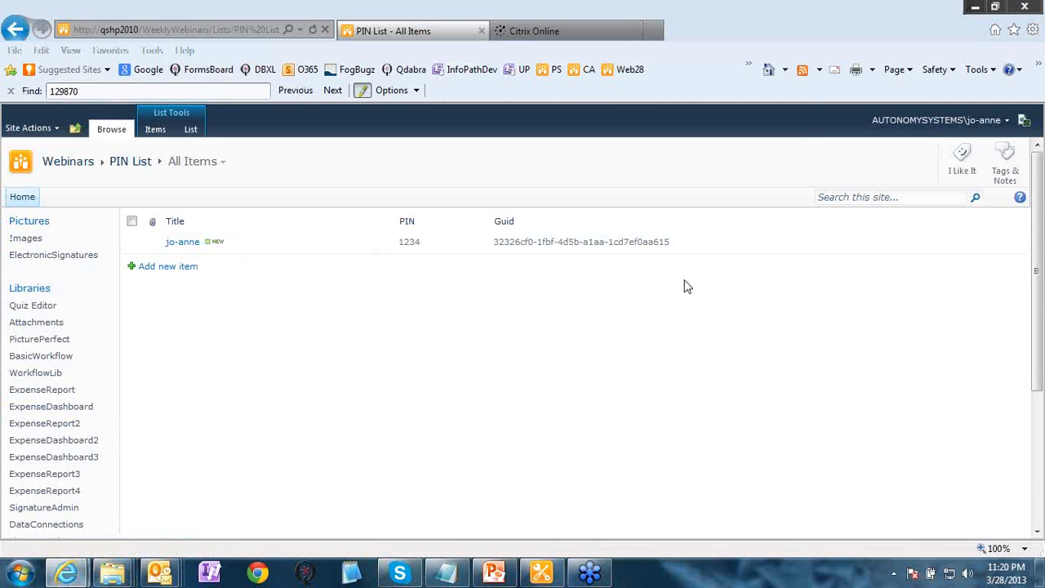
# - Glance at the workflow in SharePoint Designer, return to the PIN List, then open the ElectronicSignatureForm library
pyautogui.click(542, 572)
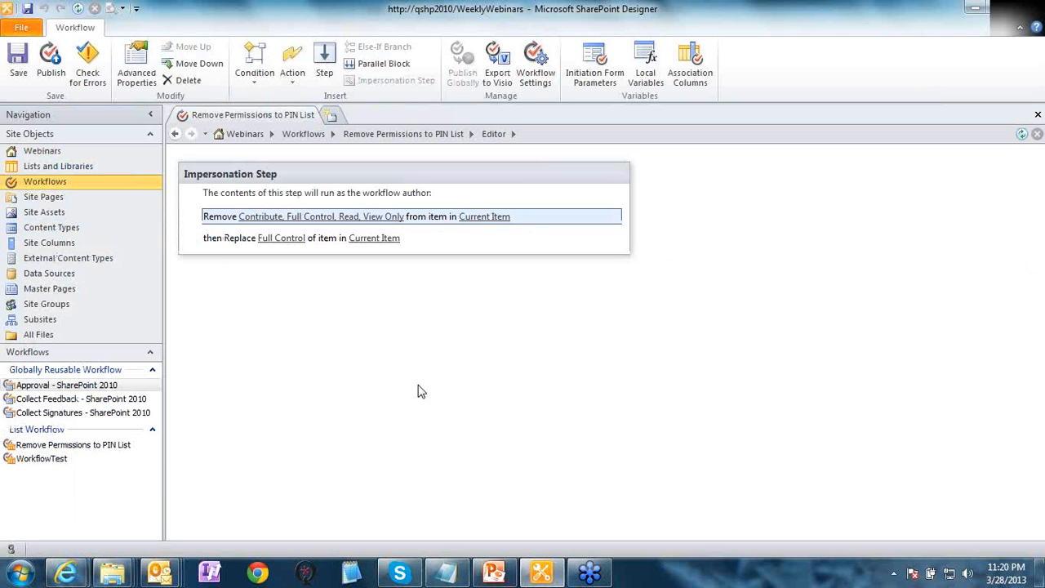
pyautogui.moveTo(69, 570)
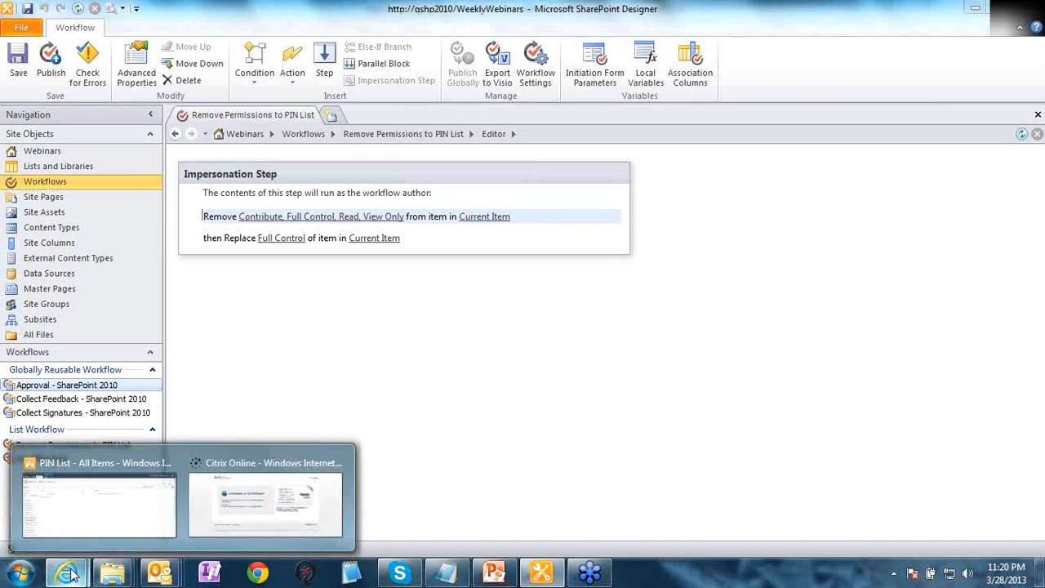
pyautogui.click(98, 531)
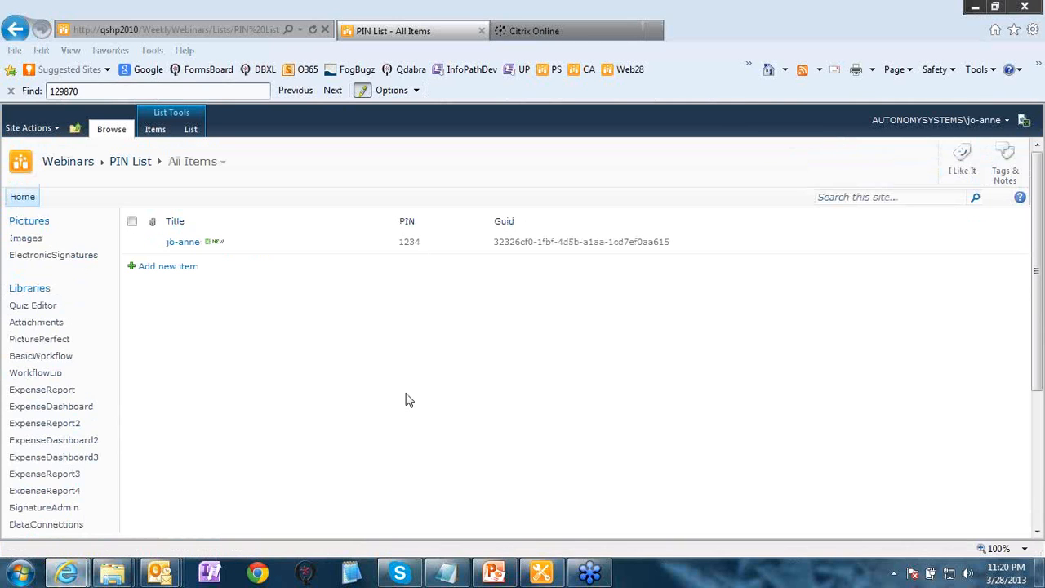
pyautogui.scroll(-1, 409, 400)
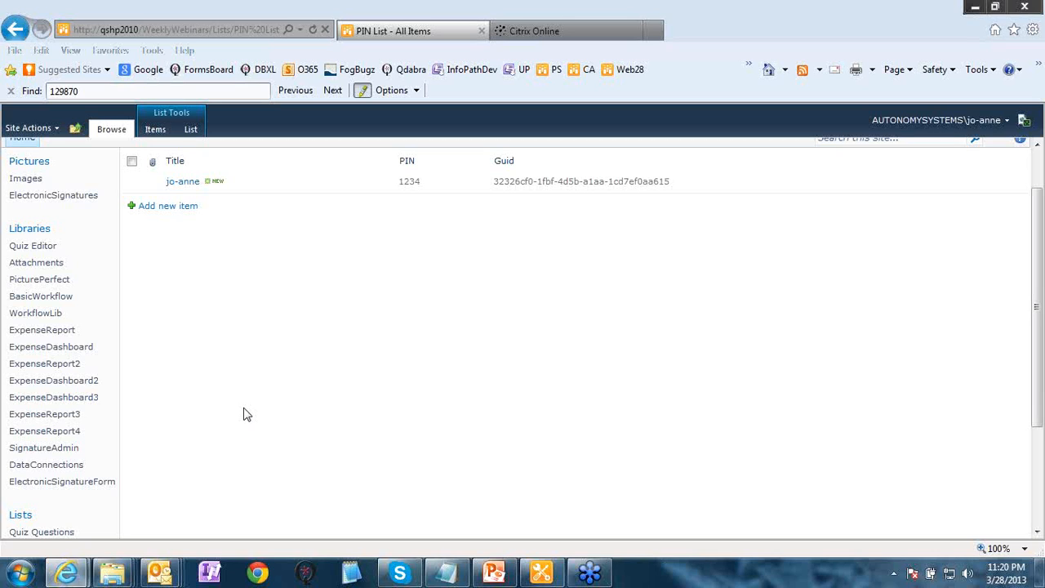
pyautogui.click(70, 482)
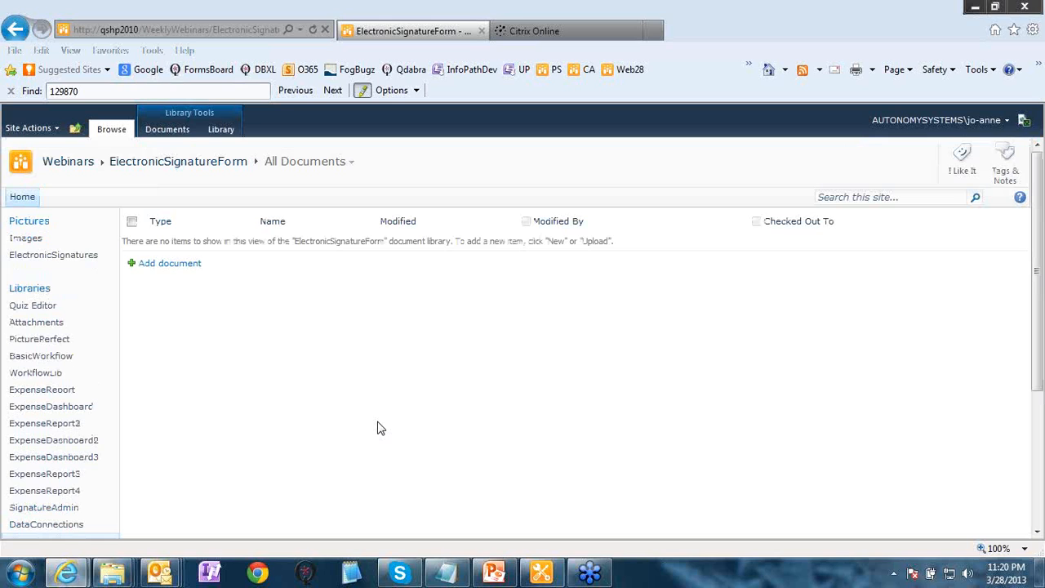
# - Start a new Webinar Report dated 3/28/2013 with a chosen presenter and attendance 60
pyautogui.click(181, 266)
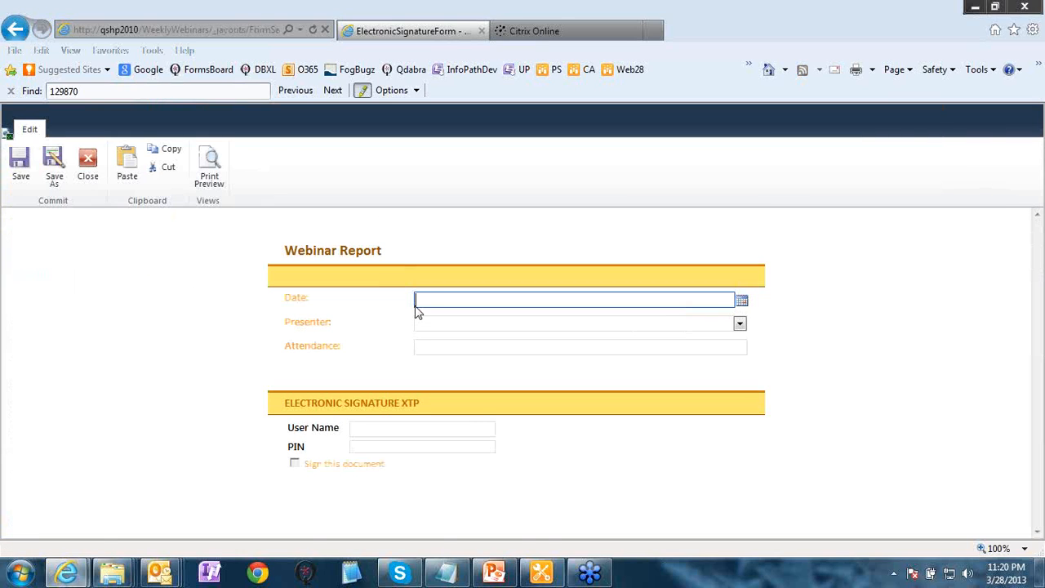
pyautogui.click(814, 273)
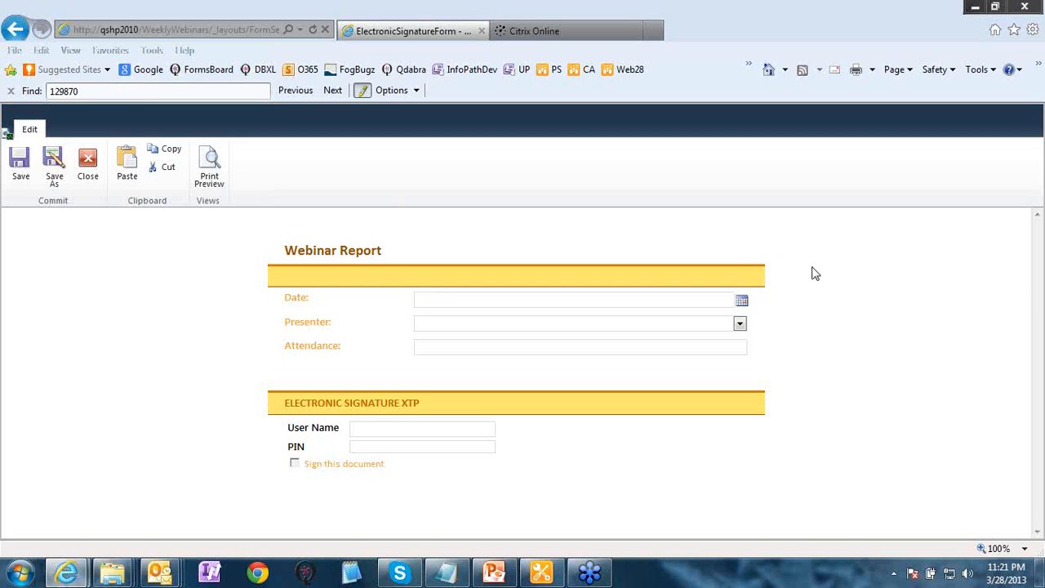
pyautogui.click(741, 300)
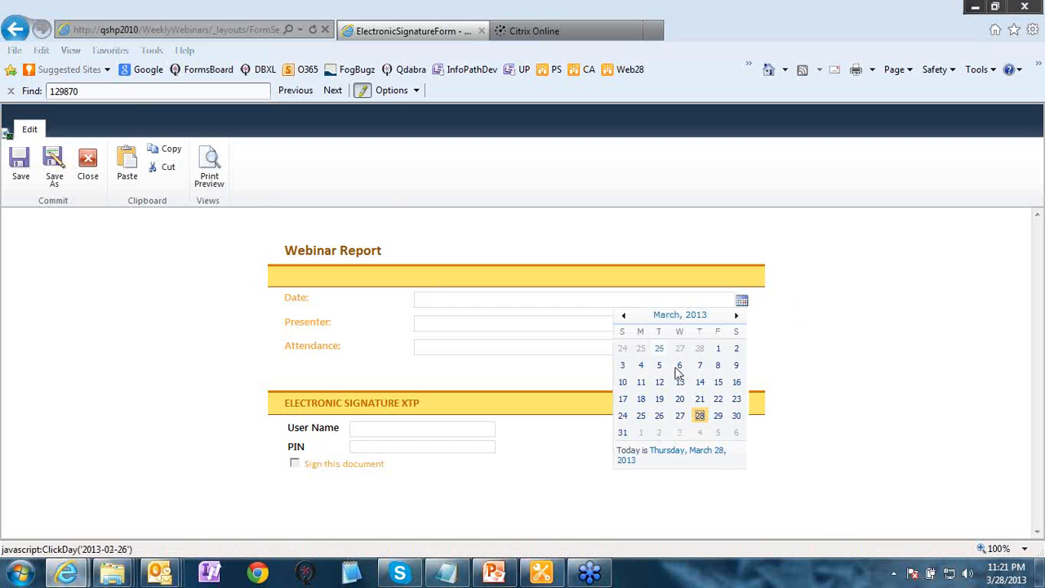
pyautogui.click(698, 417)
pyautogui.click(739, 325)
pyautogui.click(602, 351)
pyautogui.click(613, 347)
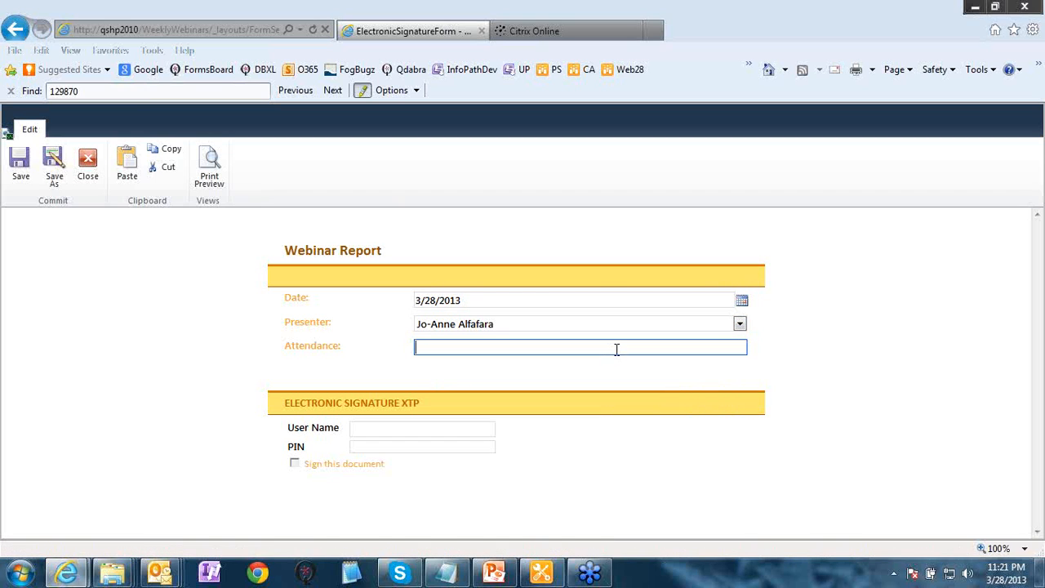
pyautogui.write('60')
pyautogui.click(884, 369)
# - Enter the signer's user name and four-digit PIN, then sign the document electronically
pyautogui.click(448, 429)
pyautogui.write('jo-anne')
pyautogui.press('Tab')
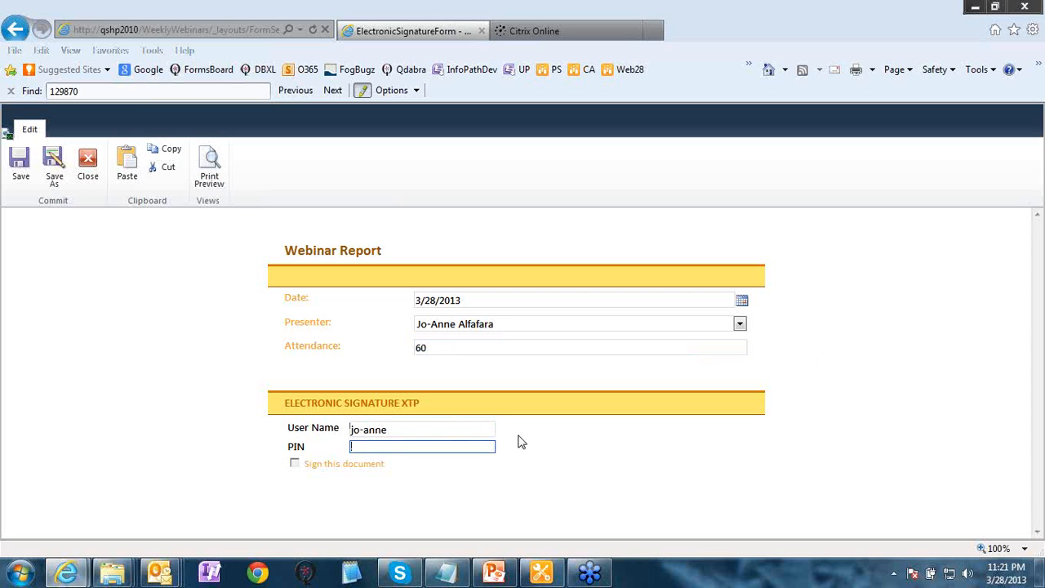
pyautogui.write('1234')
pyautogui.click(295, 464)
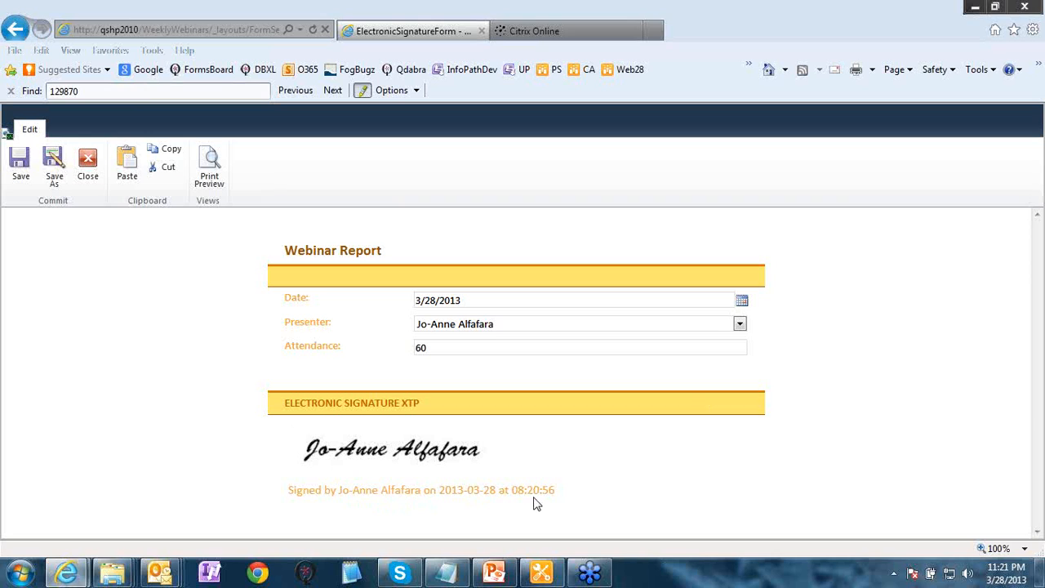
# - Close the signed Webinar Report without saving it
pyautogui.click(84, 184)
pyautogui.click(634, 405)
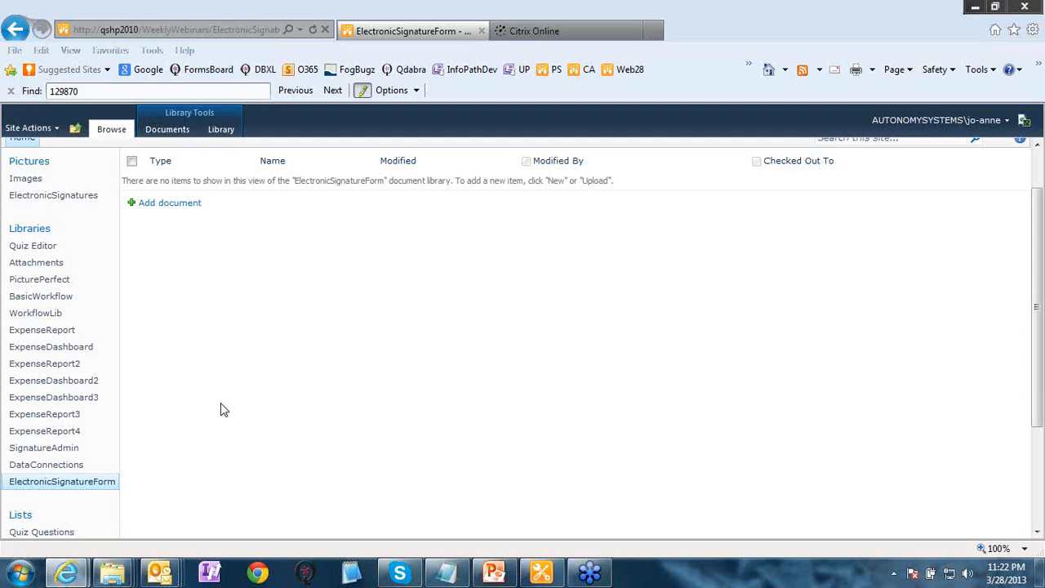
# - In a new Webinar Report, try signing with the signer's user name and a wrong PIN
pyautogui.click(65, 482)
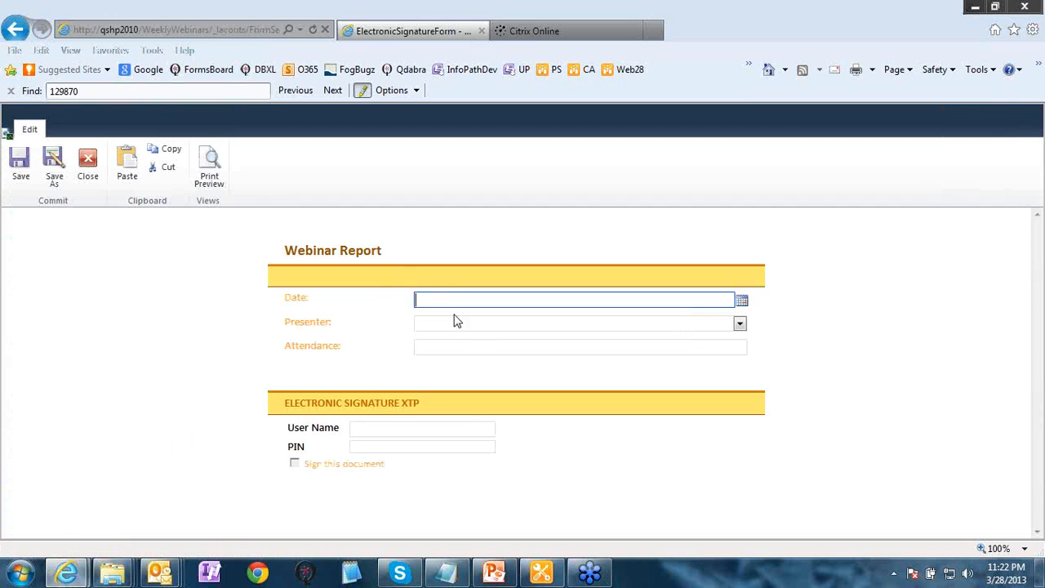
pyautogui.click(396, 425)
pyautogui.write('jo-anne')
pyautogui.press('Tab')
pyautogui.write('*****')
pyautogui.press('Tab')
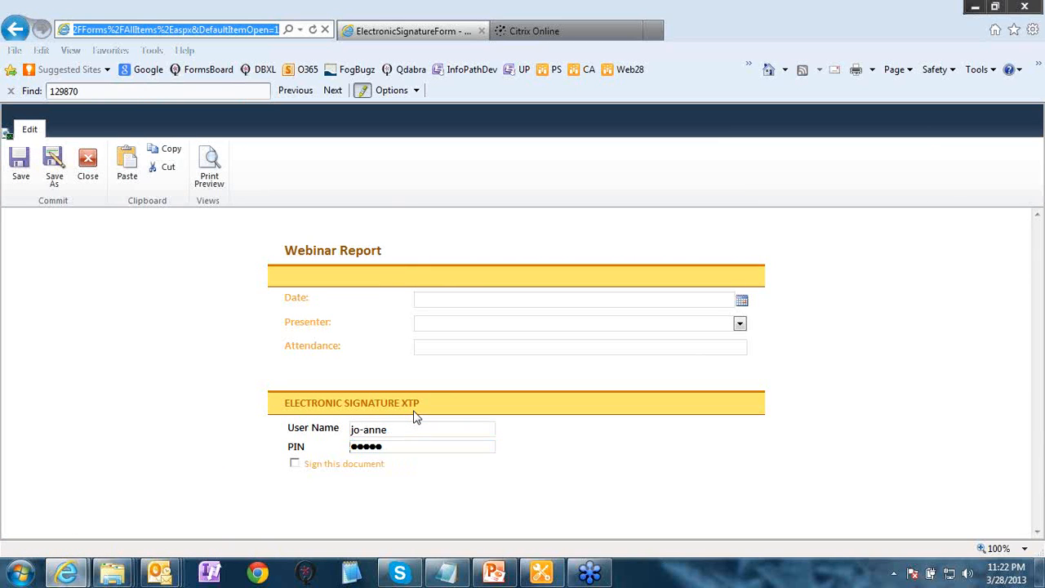
pyautogui.click(295, 463)
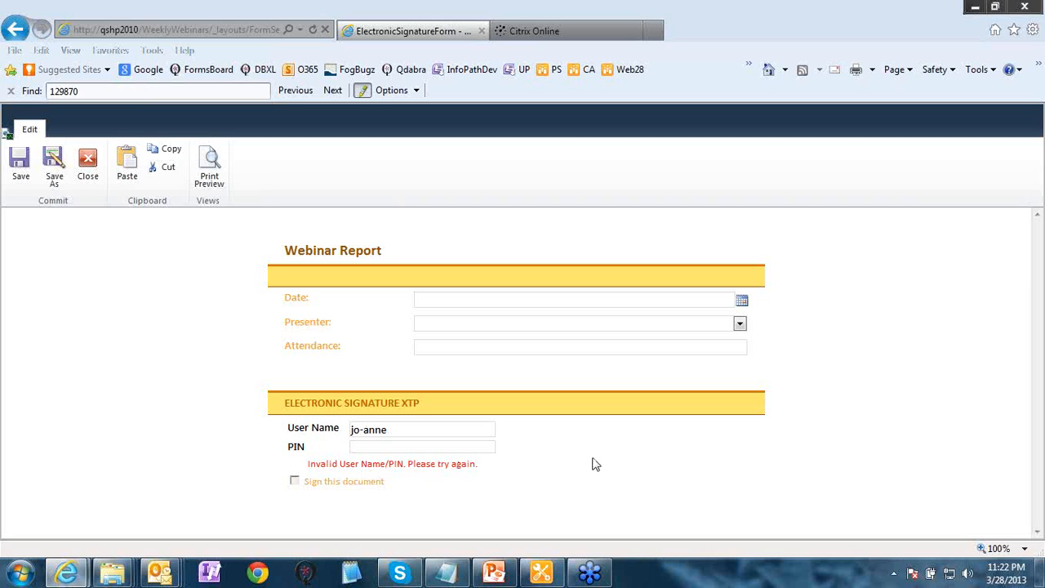
pyautogui.click(447, 449)
# - Close the rejected form without saving and return to PowerPoint's Demo slide
pyautogui.click(87, 178)
pyautogui.click(633, 407)
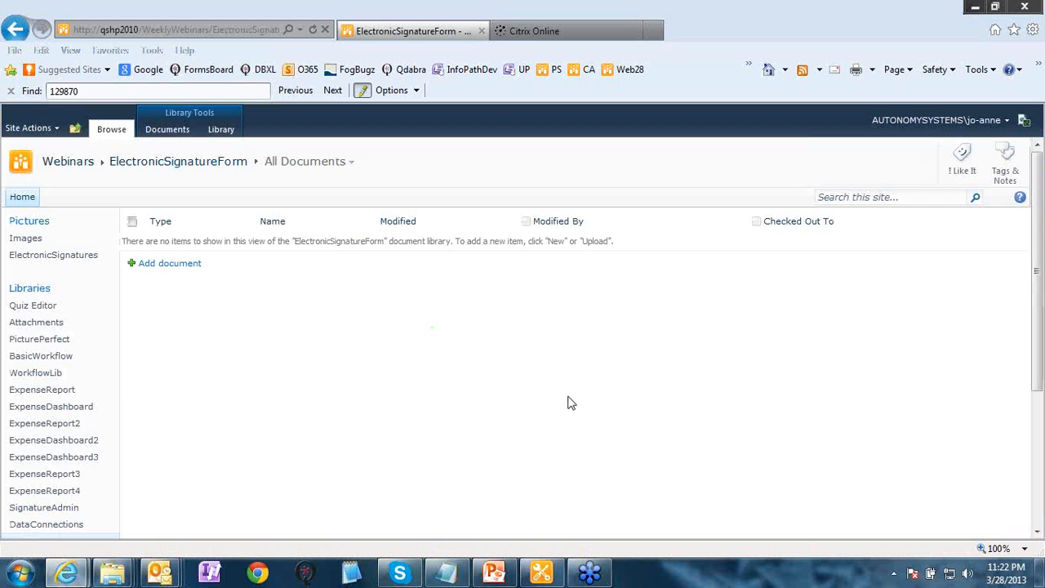
pyautogui.click(495, 573)
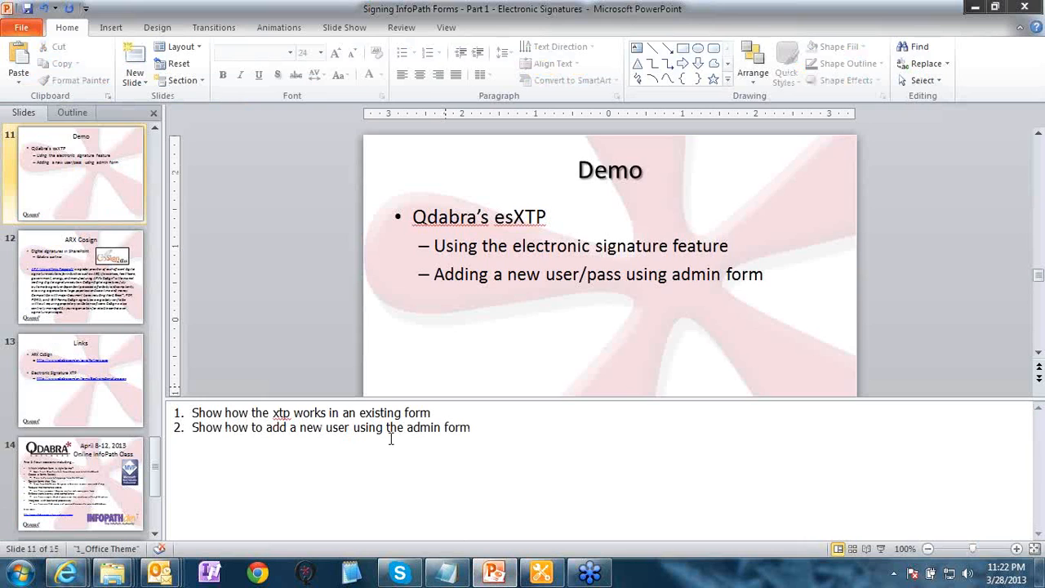
pyautogui.scroll(1, 82, 277)
pyautogui.click(86, 318)
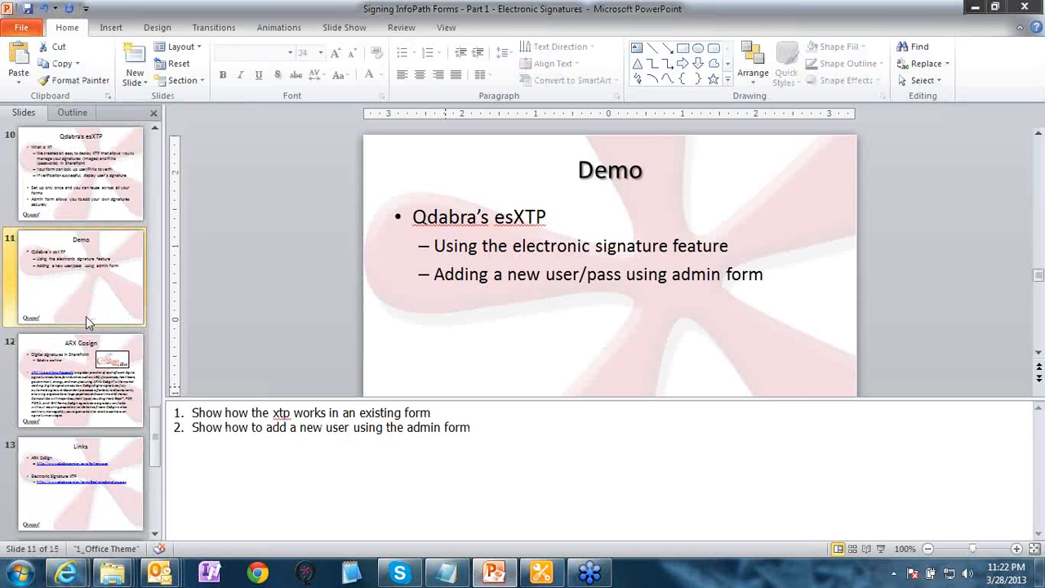